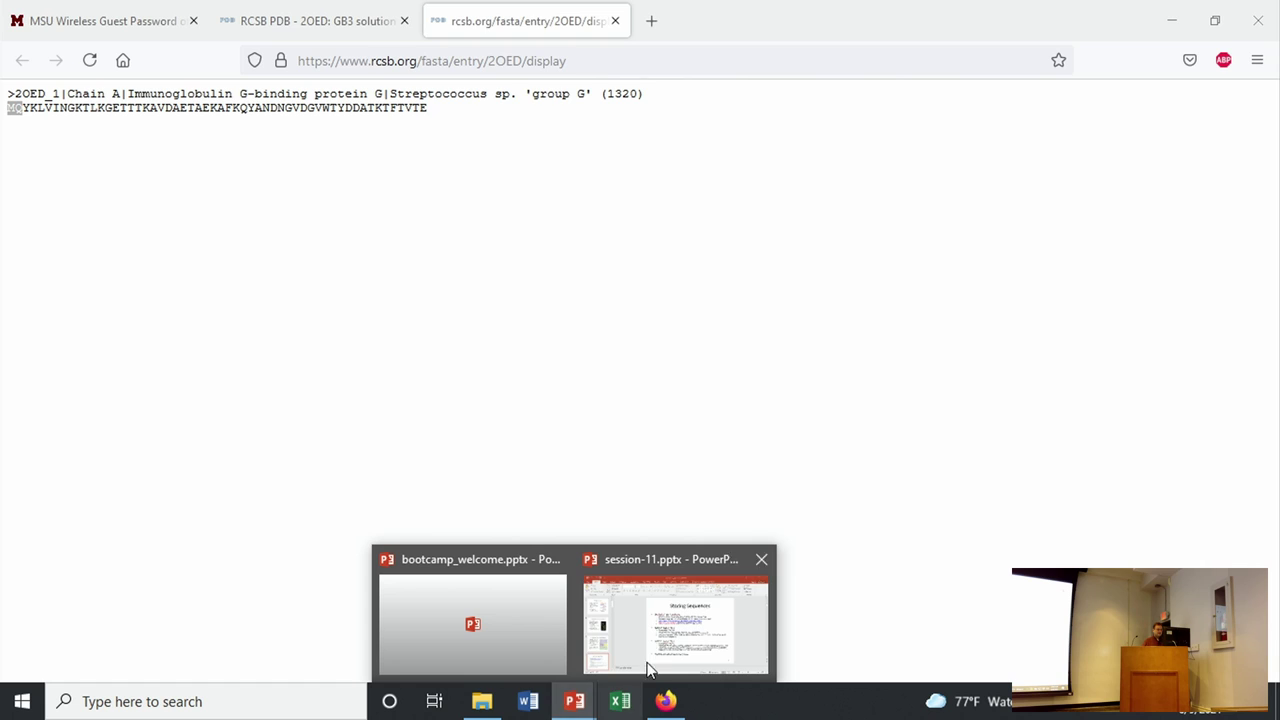
Switch to the session-11.pptx presentation in PowerPoint and highlight the GenBank section on the Storing Sequences slide
click(627, 615)
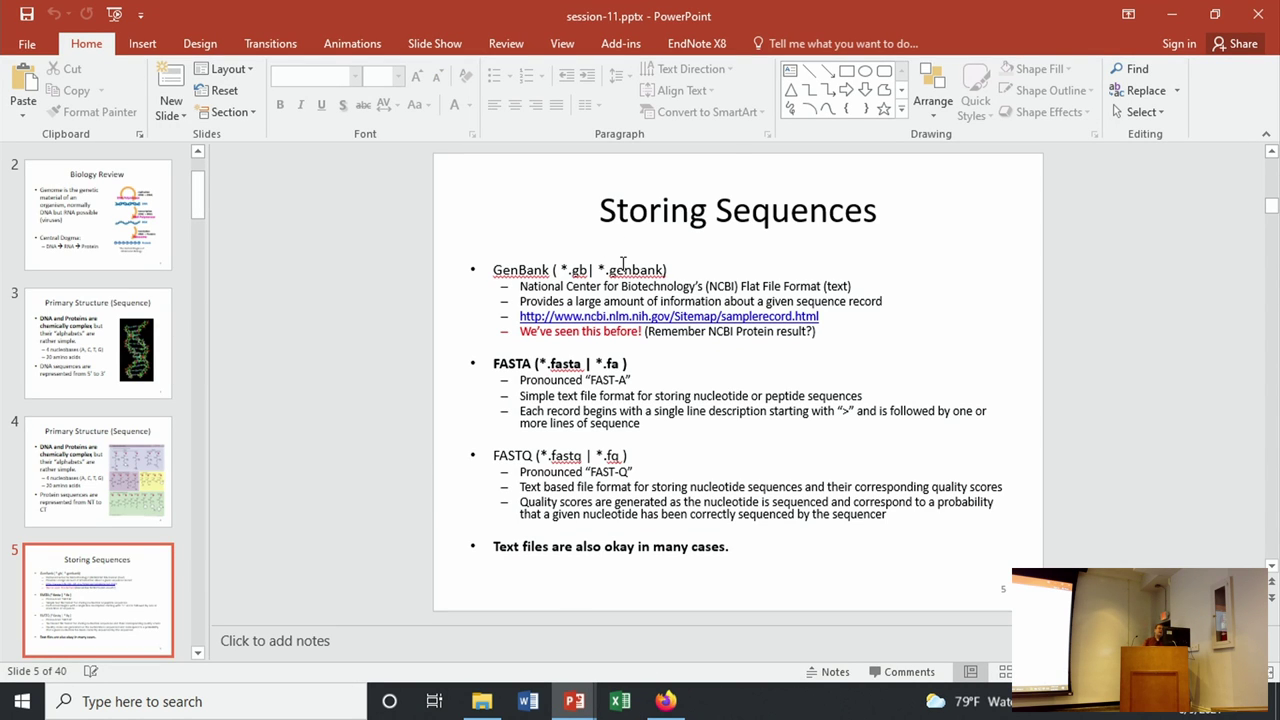
drag(822, 328, 491, 268)
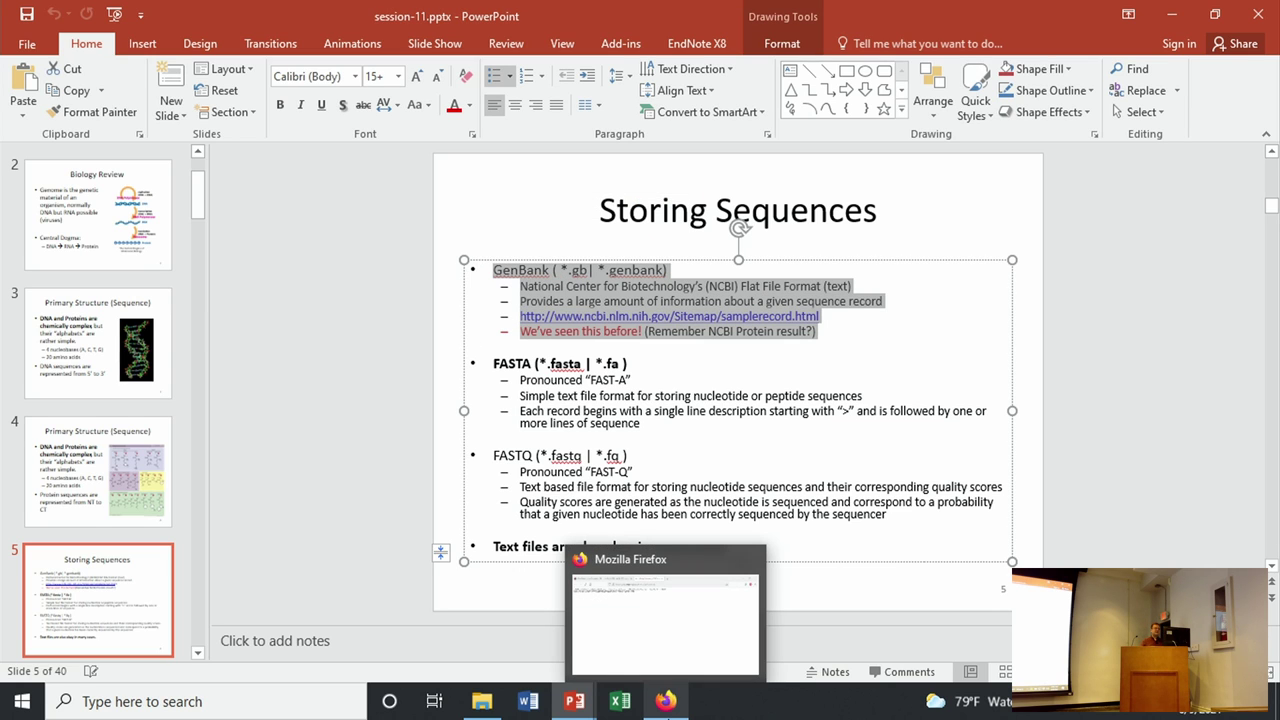
Switch to Firefox and open the NCBI website, ncbi.nlm.nih.gov, in a new tab
click(666, 701)
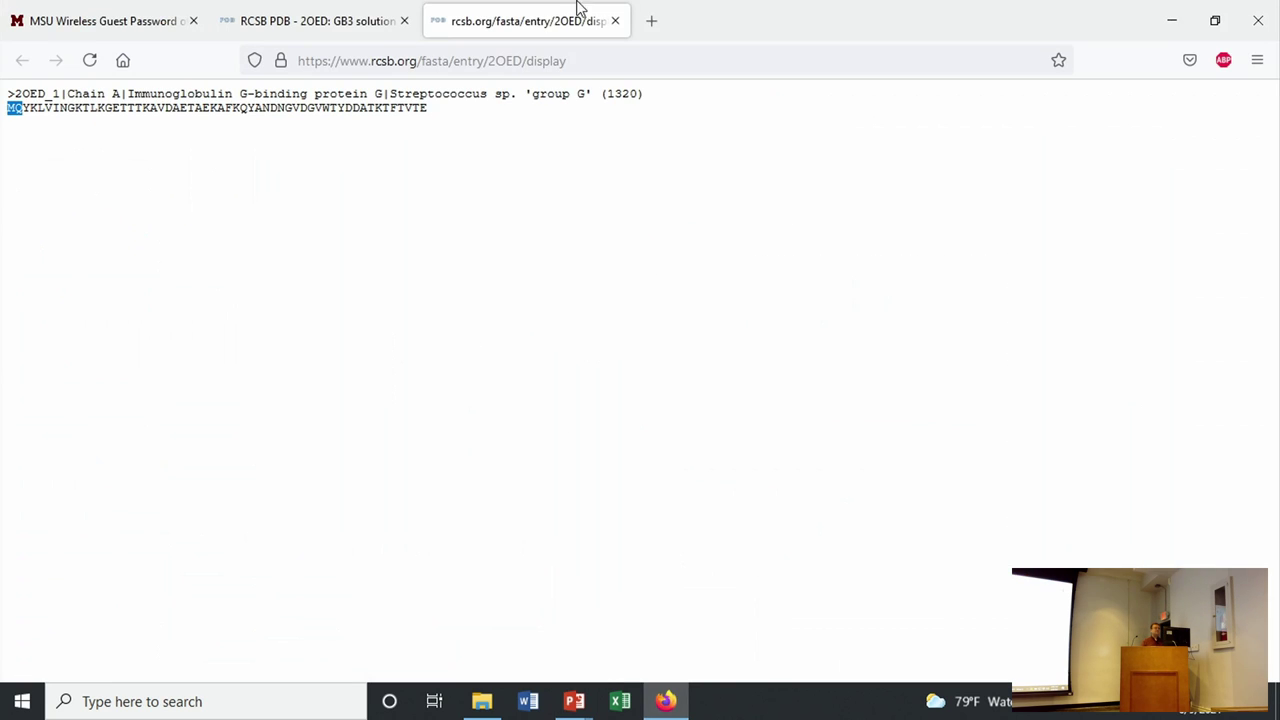
click(651, 20)
click(657, 55)
text(ncbi.nlm.nih.gov/)
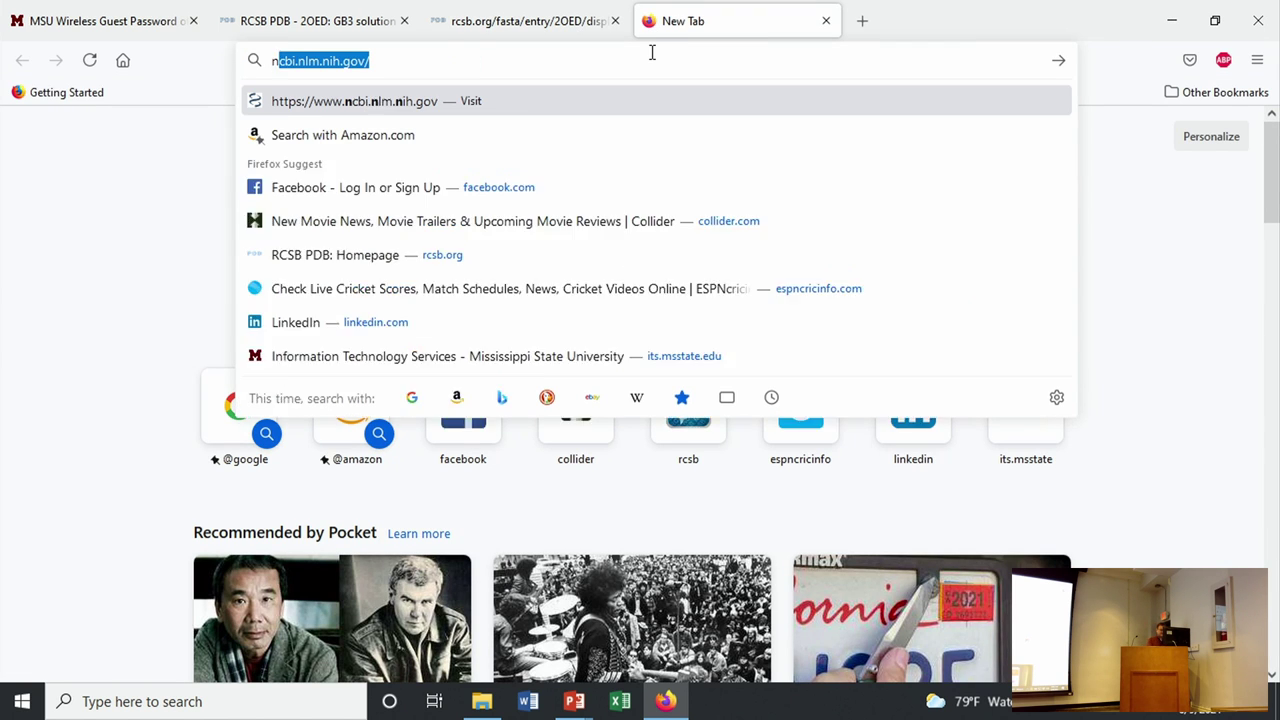
key(Return)
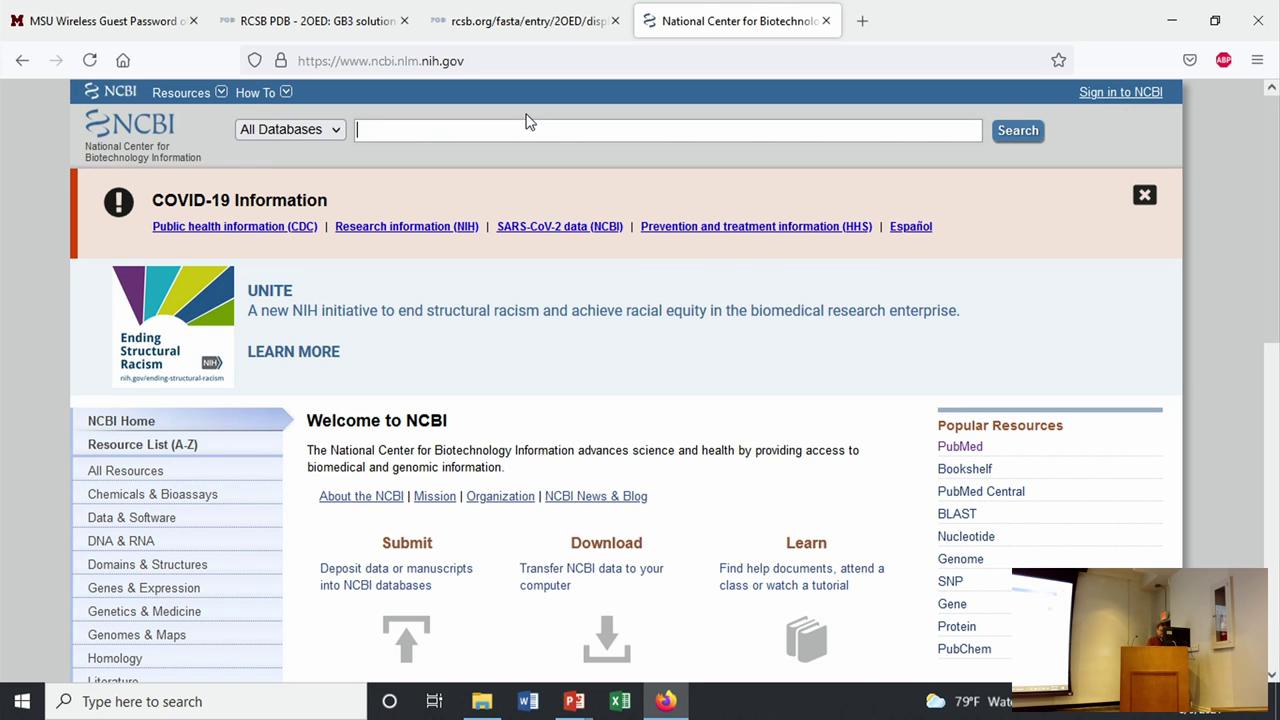
Search all NCBI databases for "pyruvate kinase"
text(pyruvate)
key(BackSpace)
key(BackSpace)
text(te kinase)
key(Return)
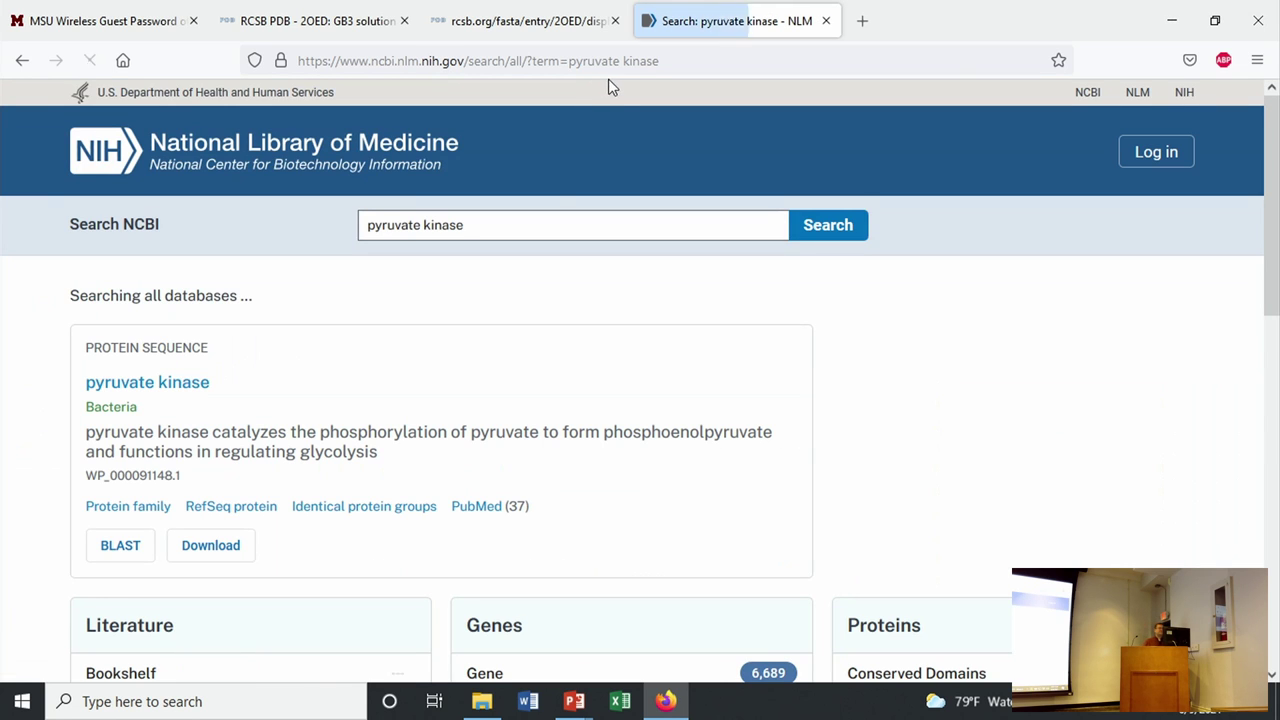
Open the Nucleotide database results for pyruvate kinase from the Genomes group
scroll(563, 386, down, 2)
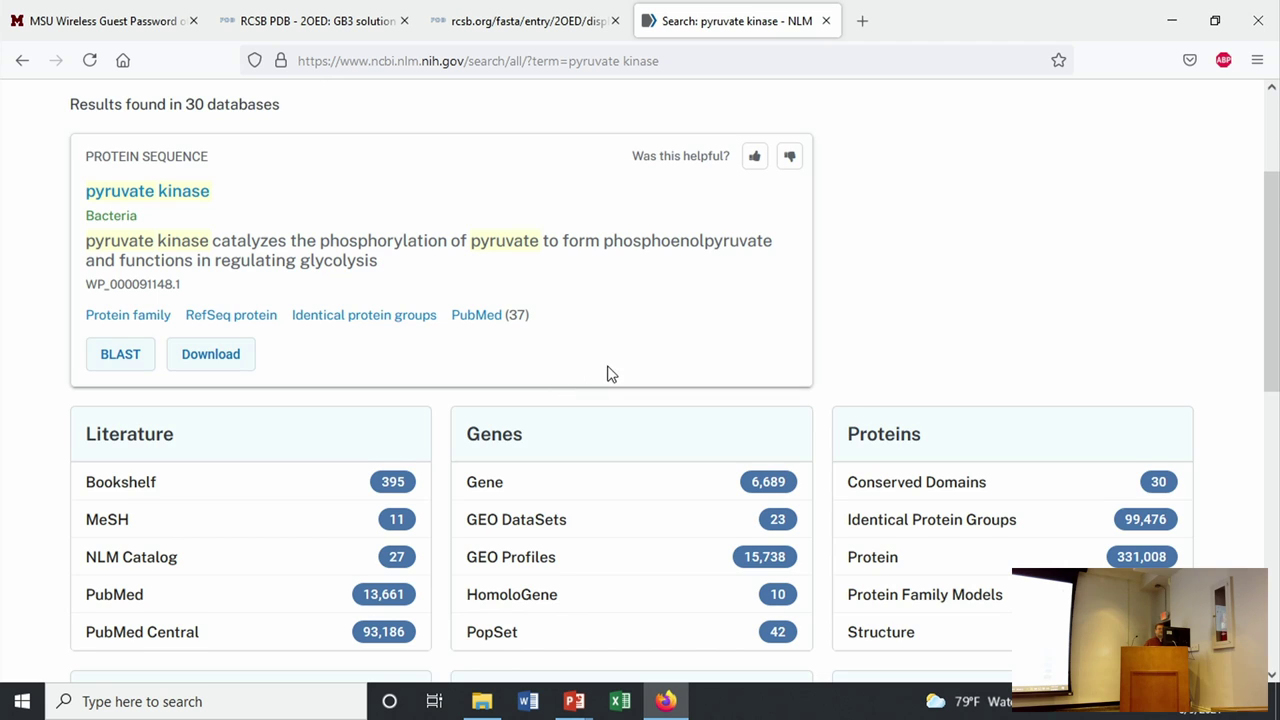
scroll(606, 371, down, 1)
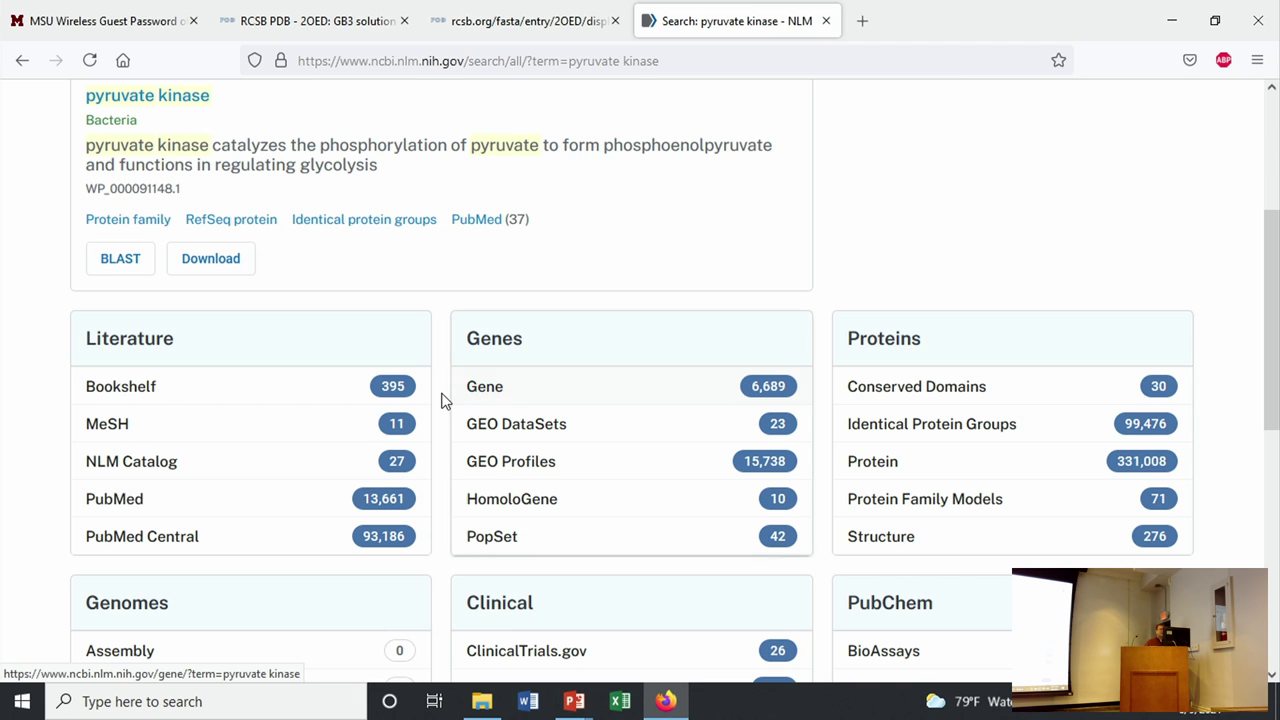
scroll(475, 395, down, 3)
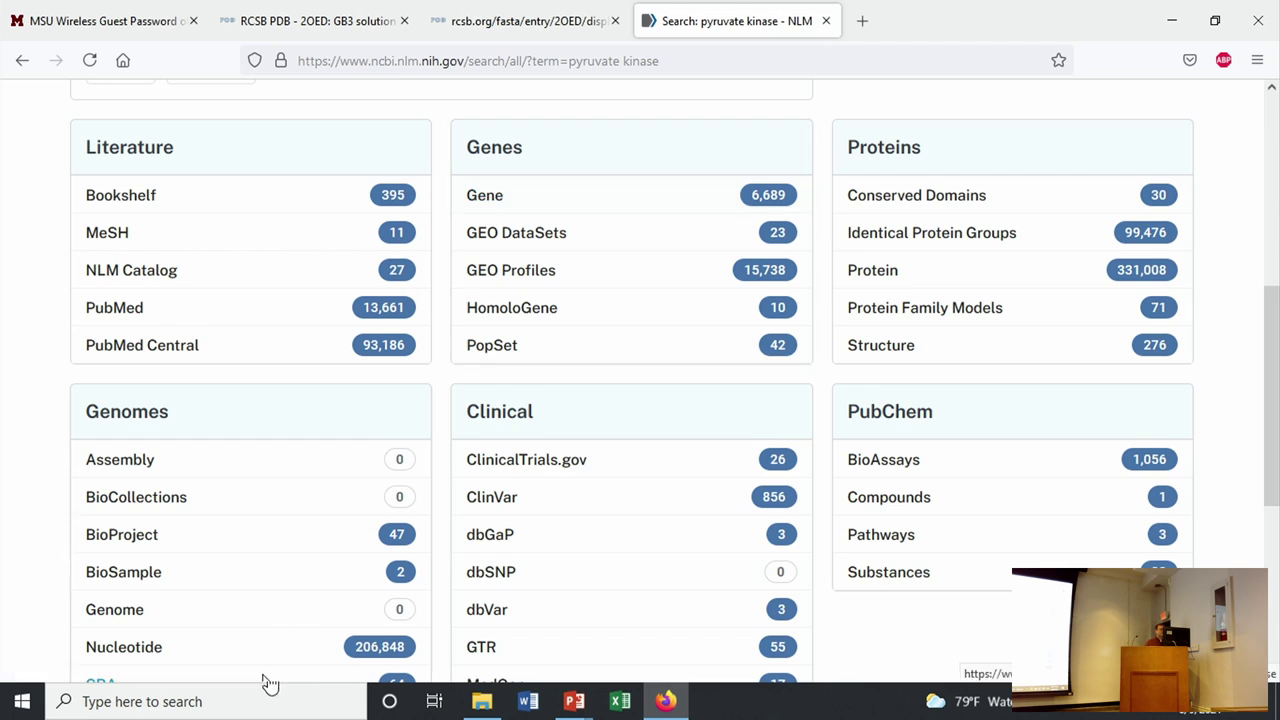
scroll(114, 477, down, 3)
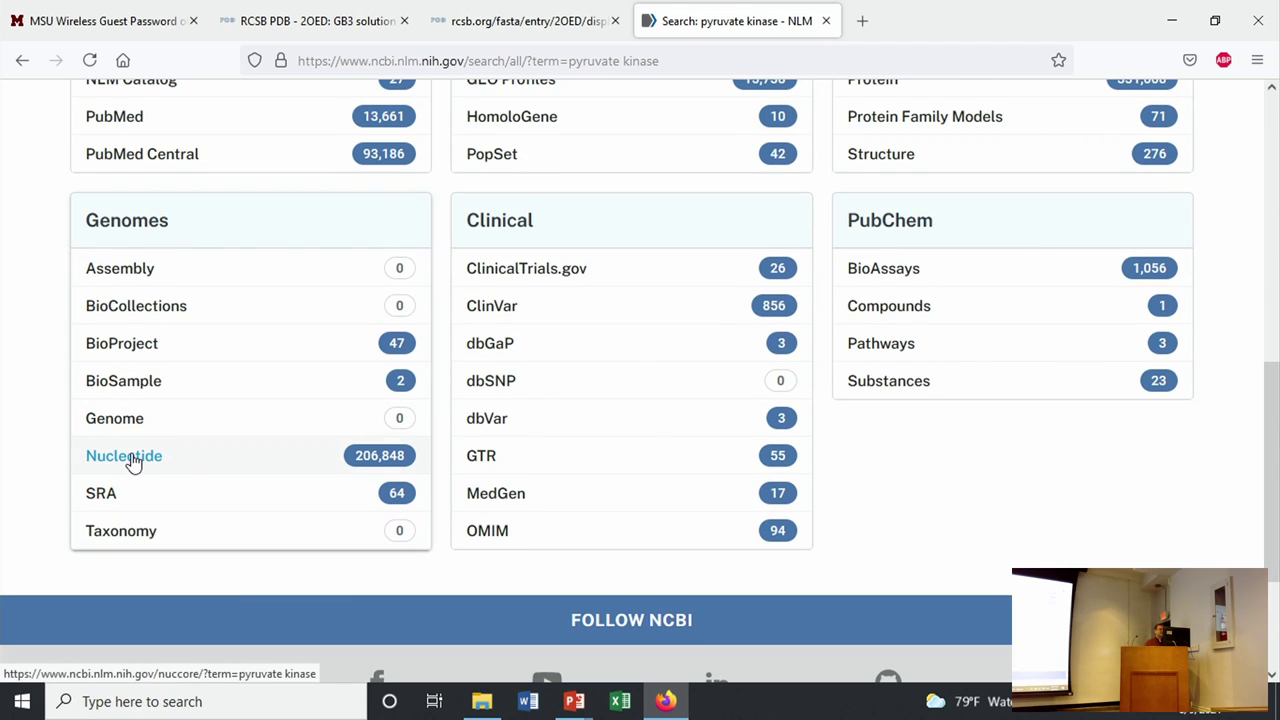
click(126, 457)
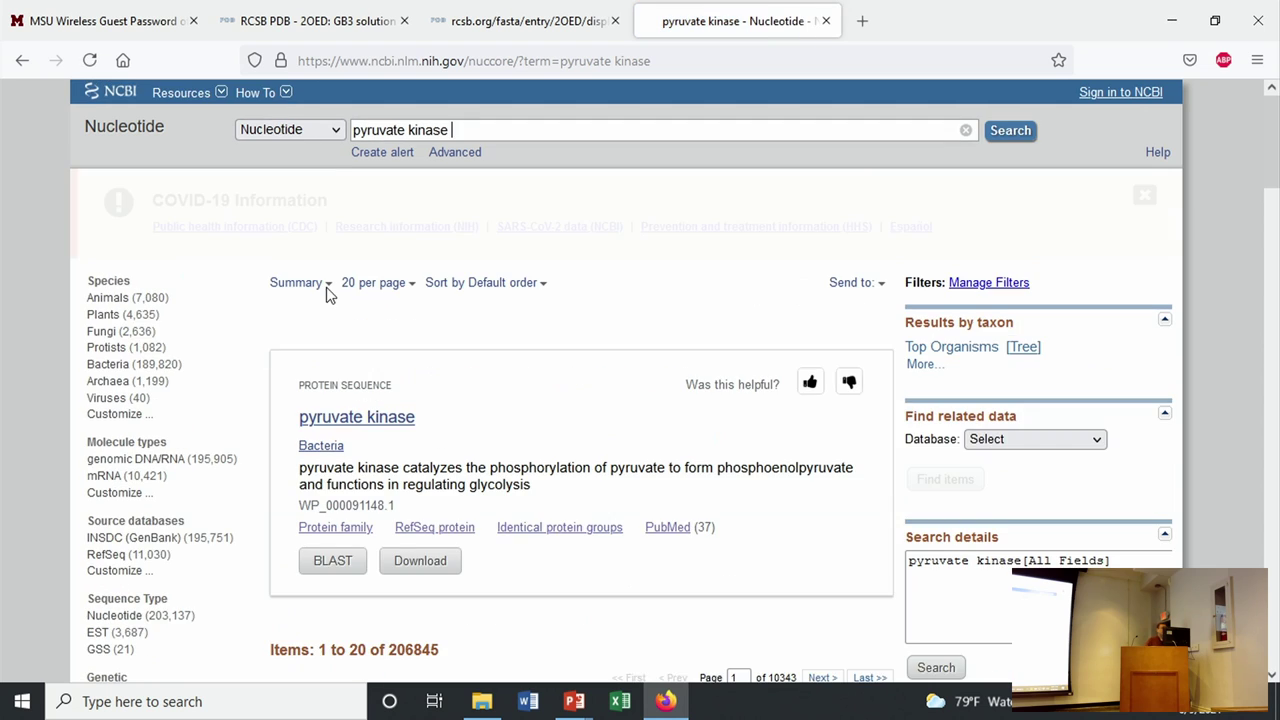
Browse the nucleotide results and open the "Yarrowia lipolytica pyruvate kinase gene, complete cds" record
scroll(437, 325, down, 4)
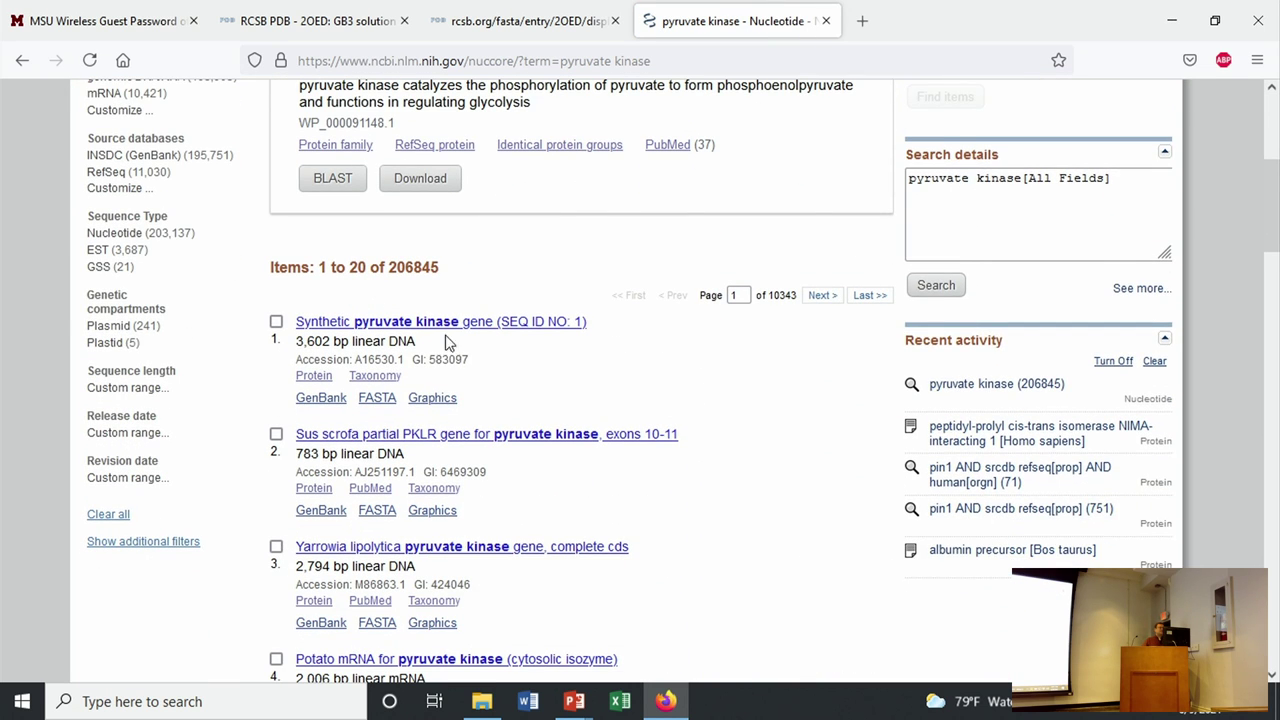
scroll(466, 440, down, 3)
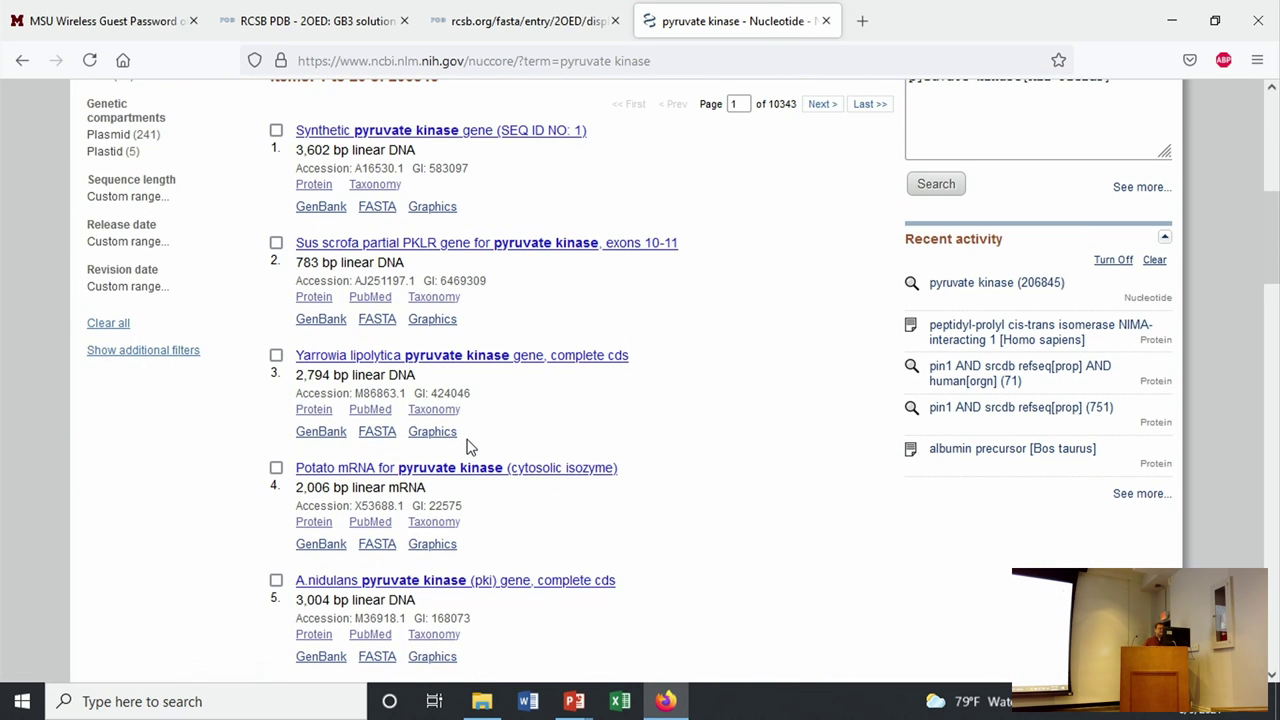
scroll(472, 440, down, 2)
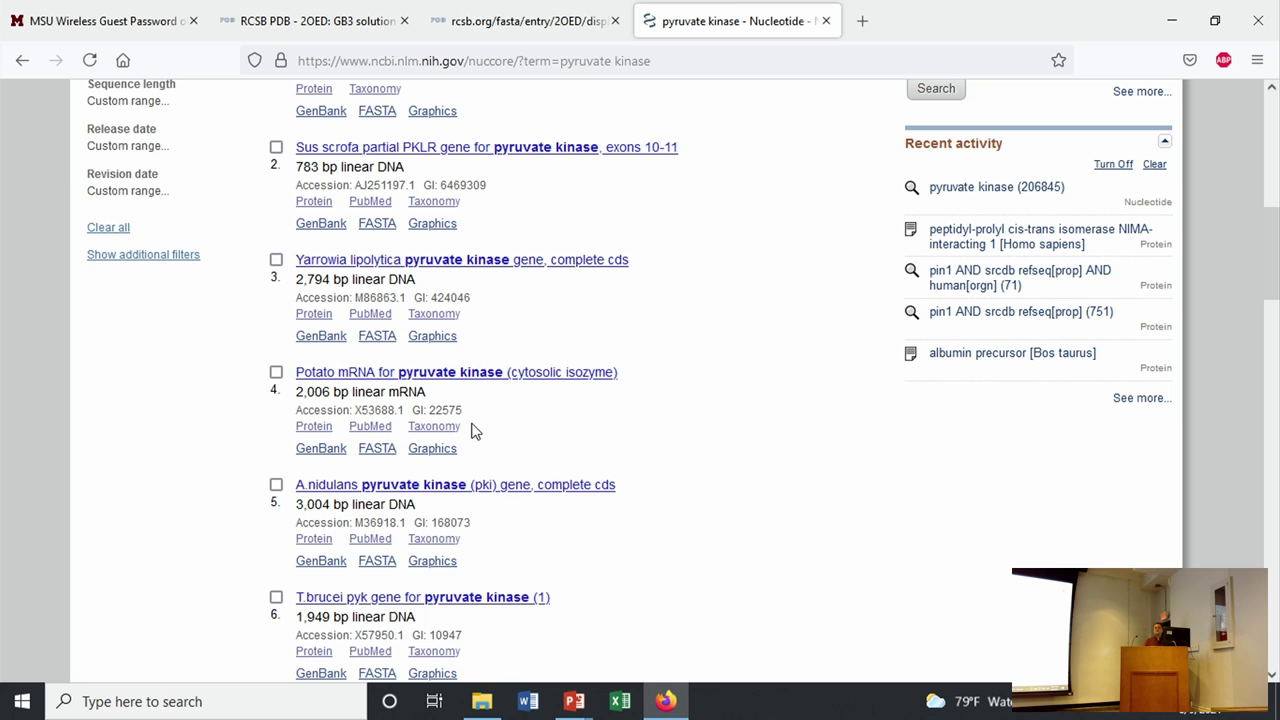
scroll(474, 430, down, 1)
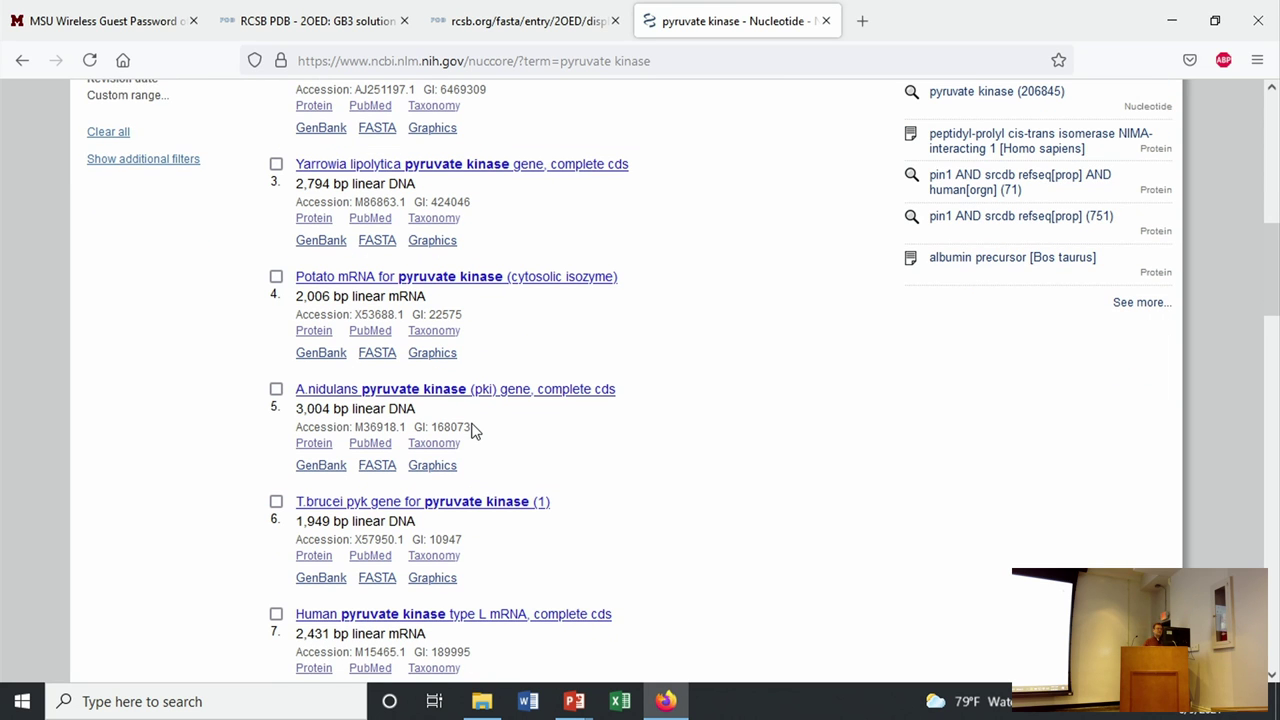
scroll(471, 417, up, 2)
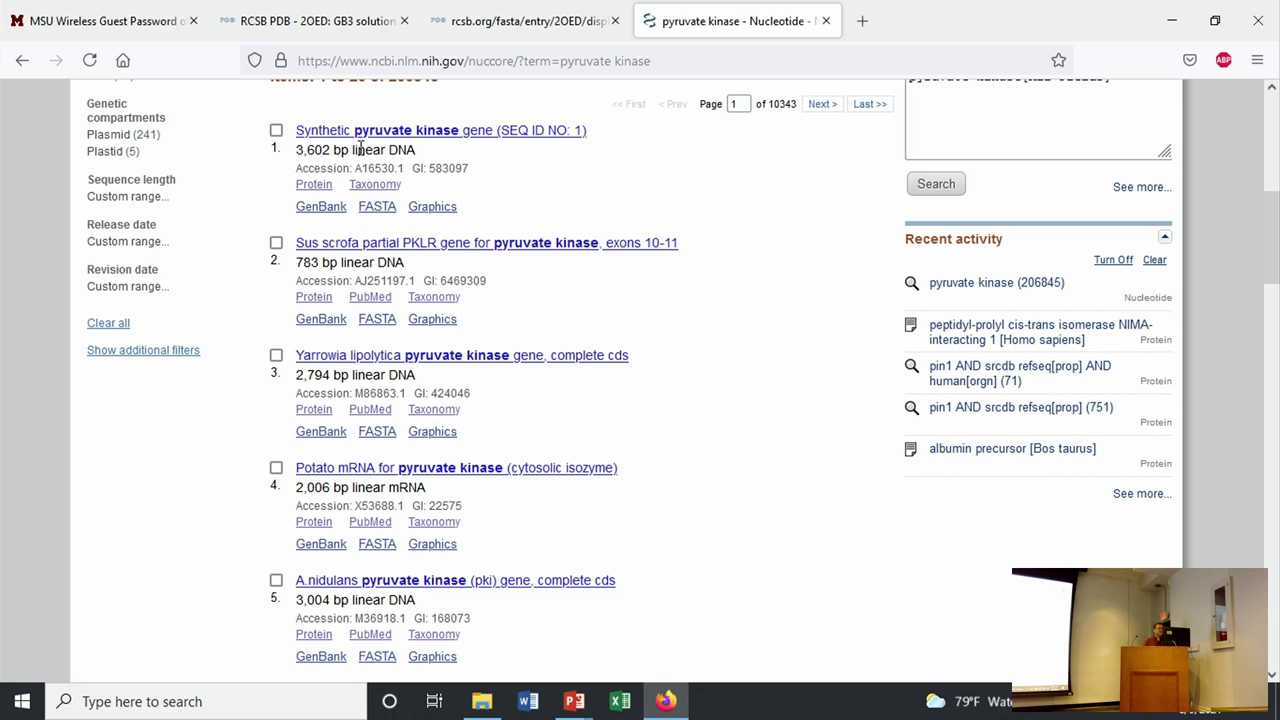
click(484, 355)
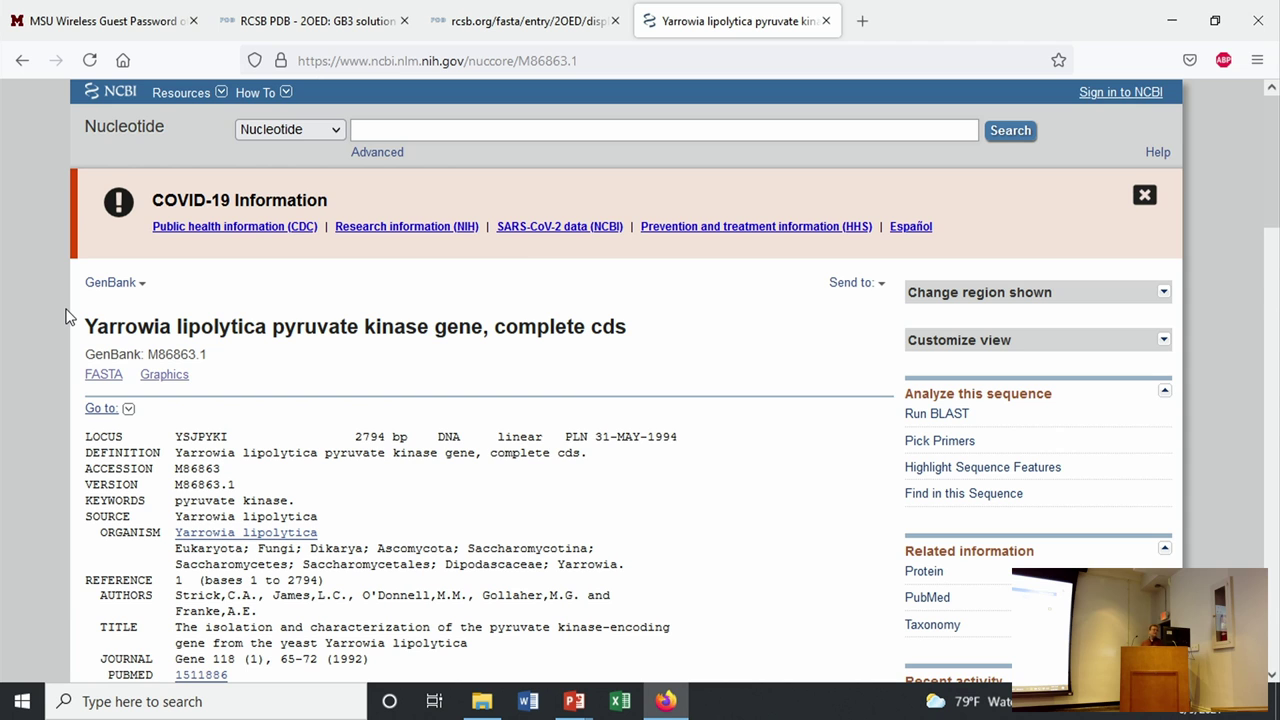
Highlight the GenBank record's header from LOCUS through the first JOURNAL entry, and the protein translation under the CDS feature
drag(90, 436, 577, 660)
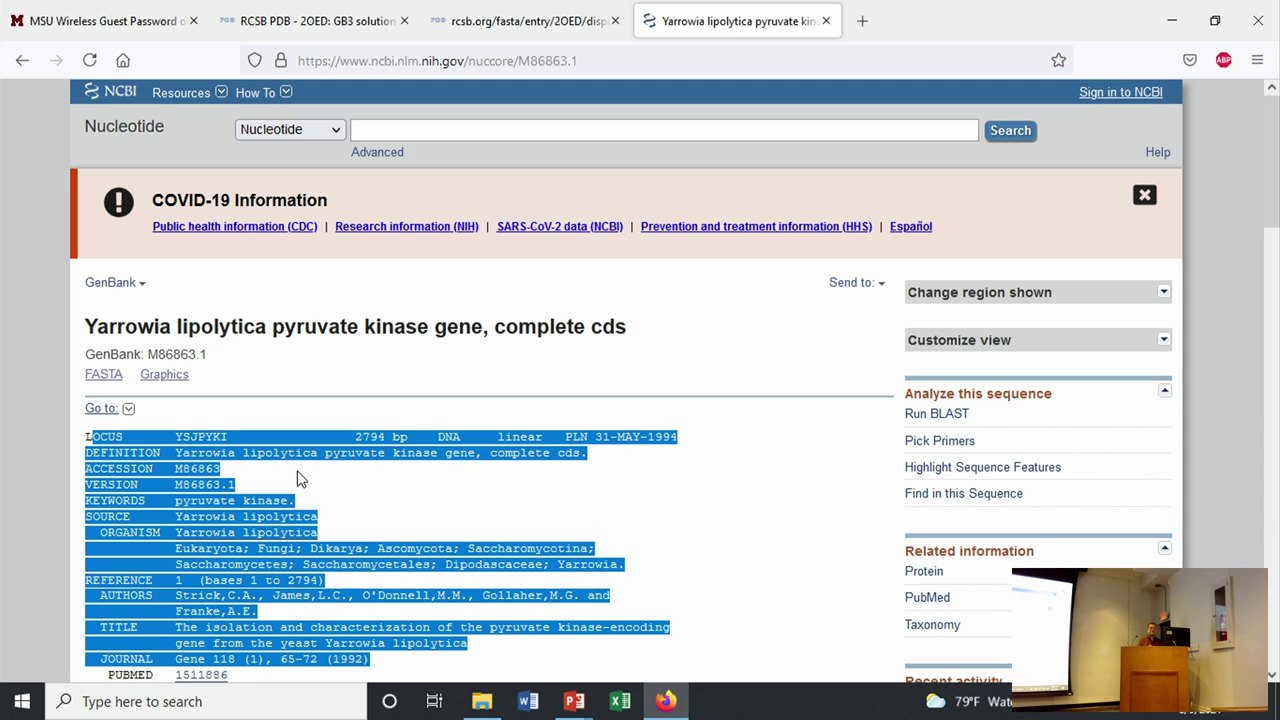
scroll(362, 450, down, 3)
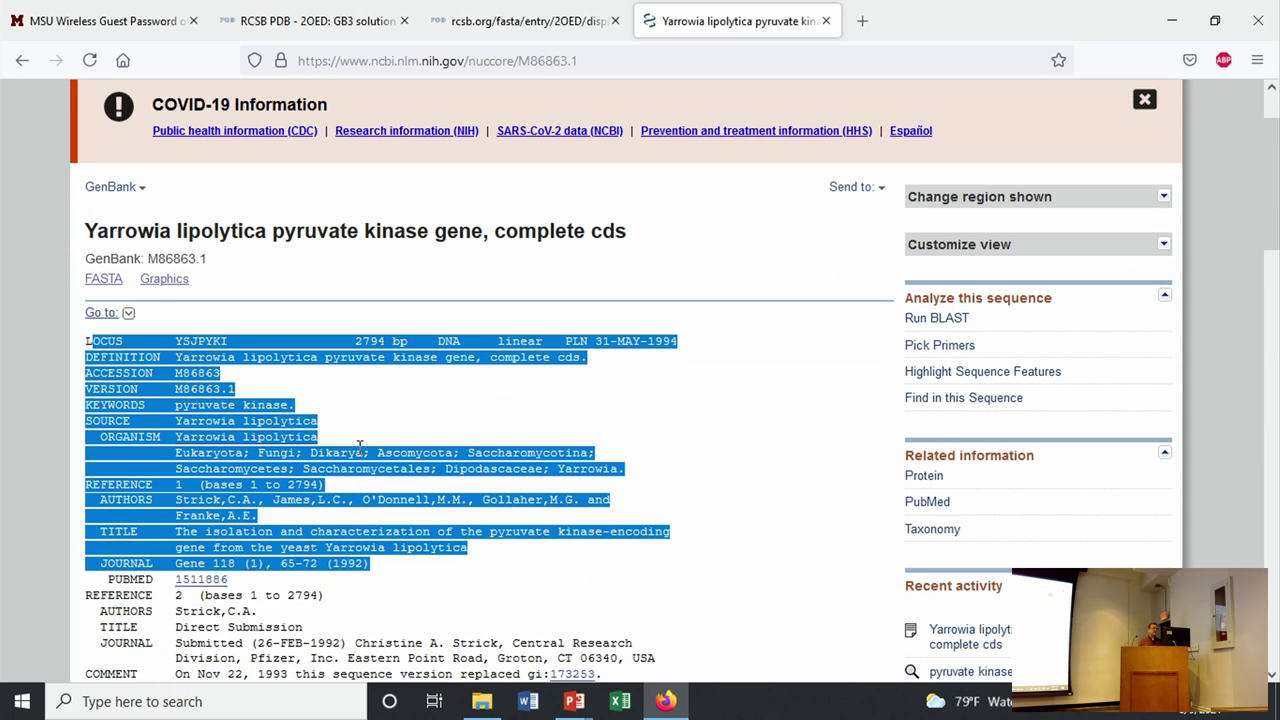
scroll(362, 450, down, 7)
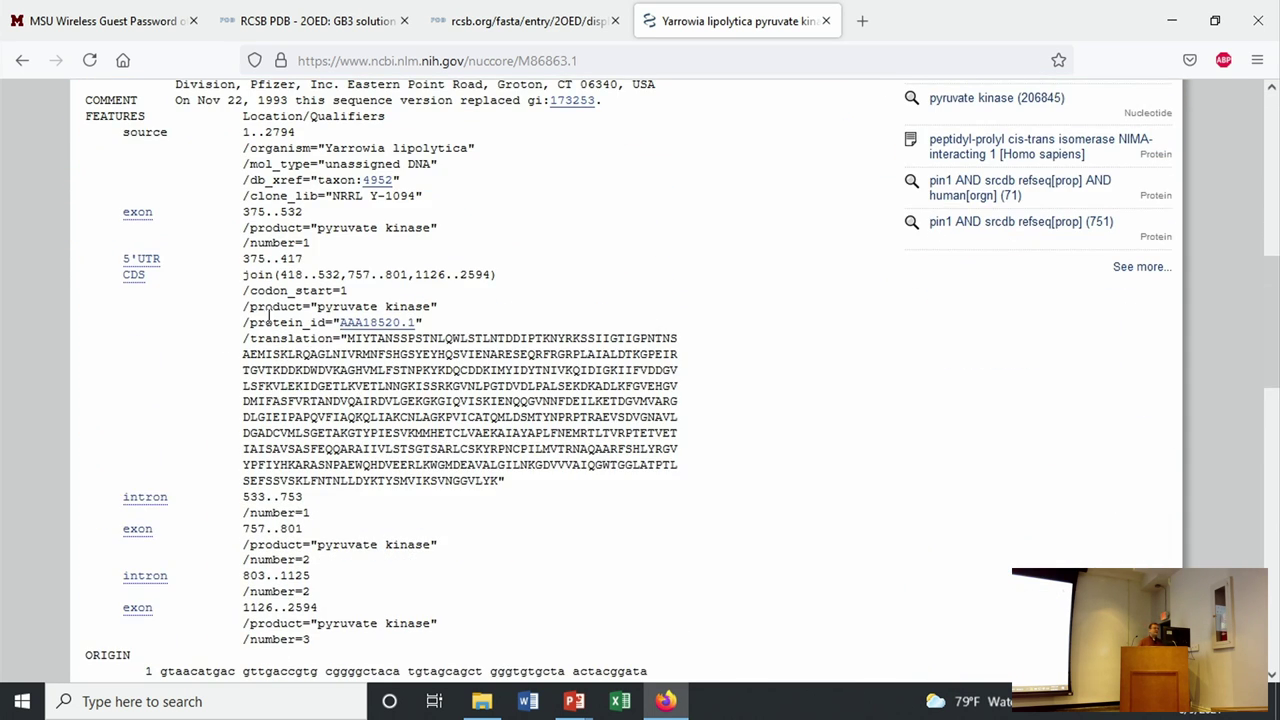
drag(238, 350, 596, 498)
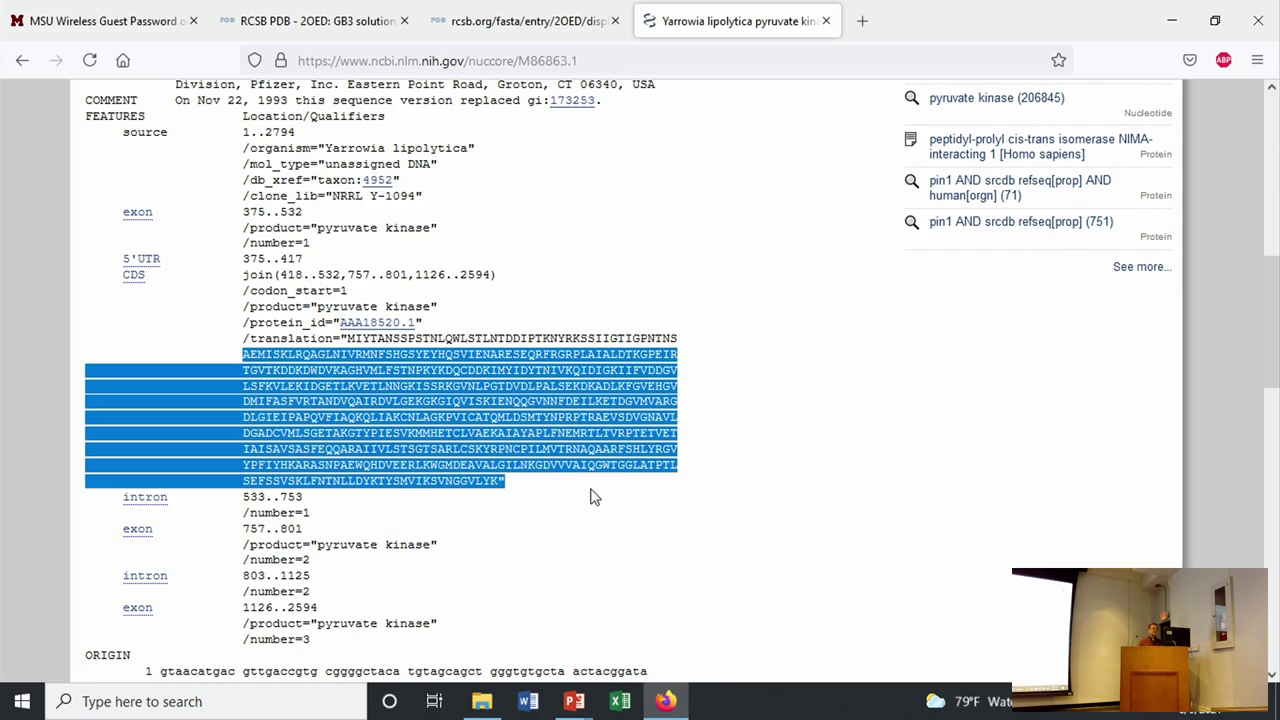
Highlight the ORIGIN nucleotide sequence from line 1 through line 1381 and review the rest down to the record's end
scroll(574, 443, down, 9)
scroll(100, 292, up, 4)
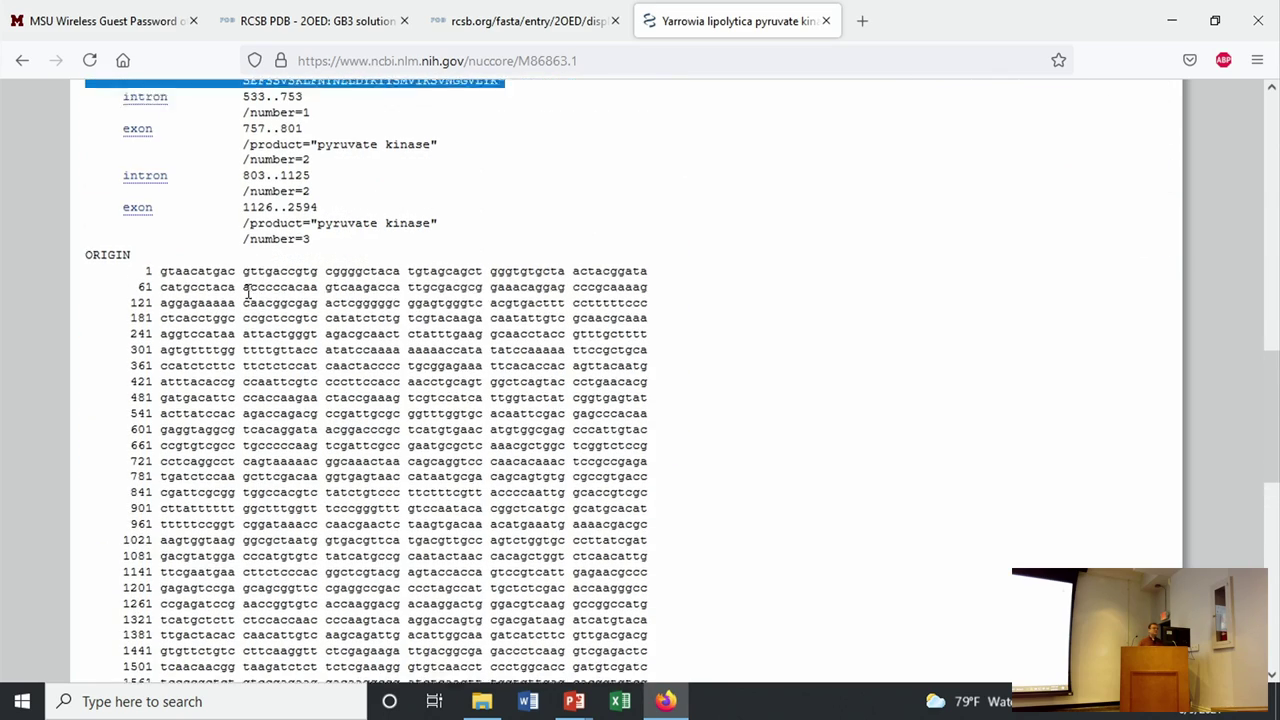
drag(73, 294, 678, 634)
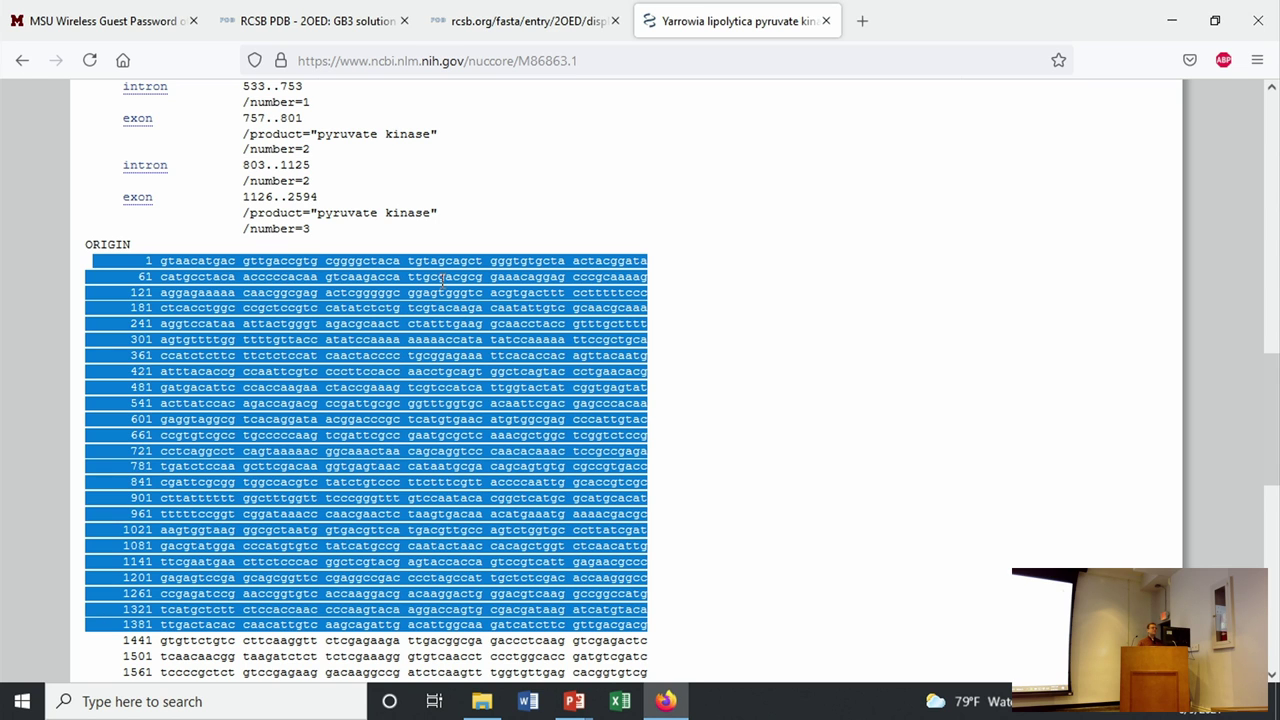
scroll(441, 281, down, 5)
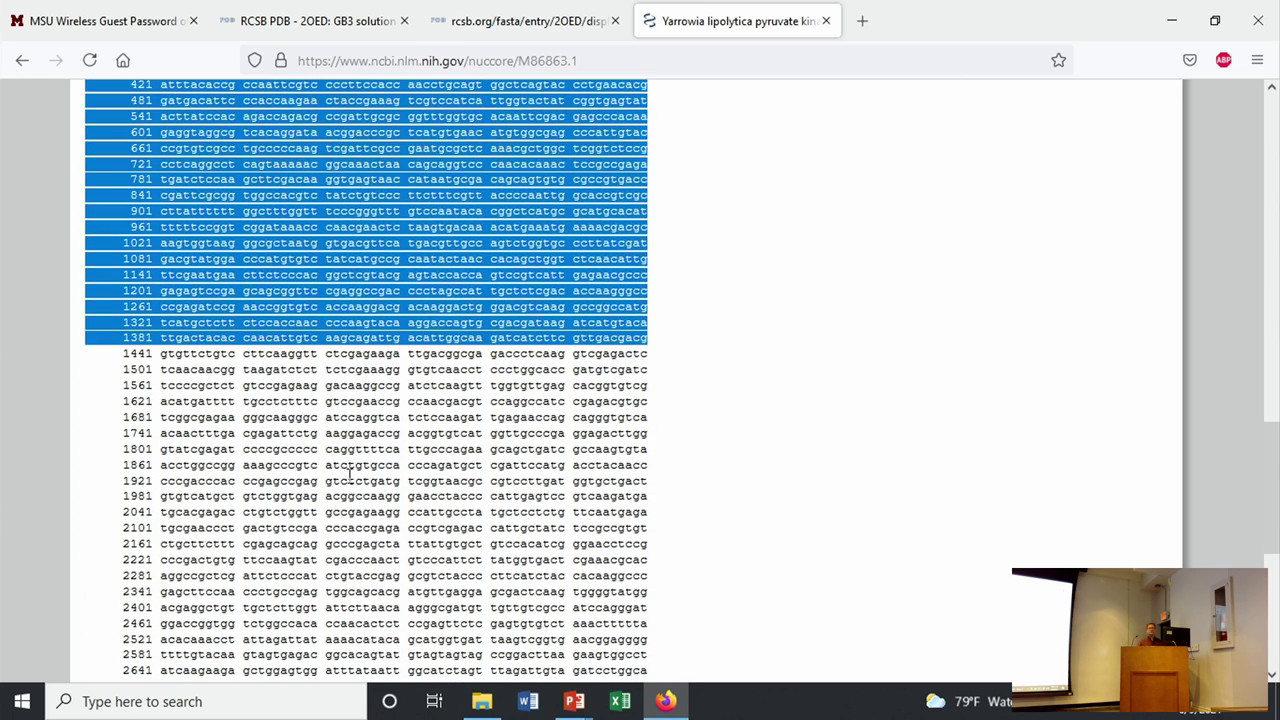
scroll(344, 424, down, 7)
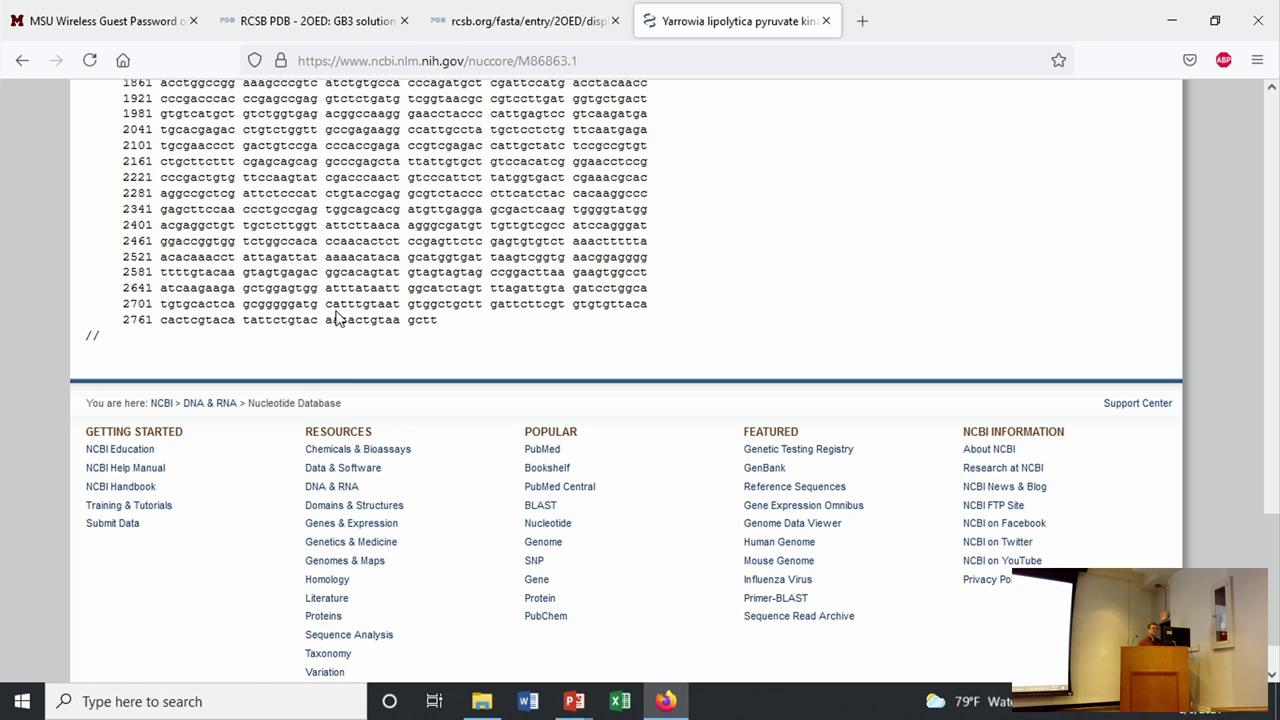
scroll(280, 345, up, 7)
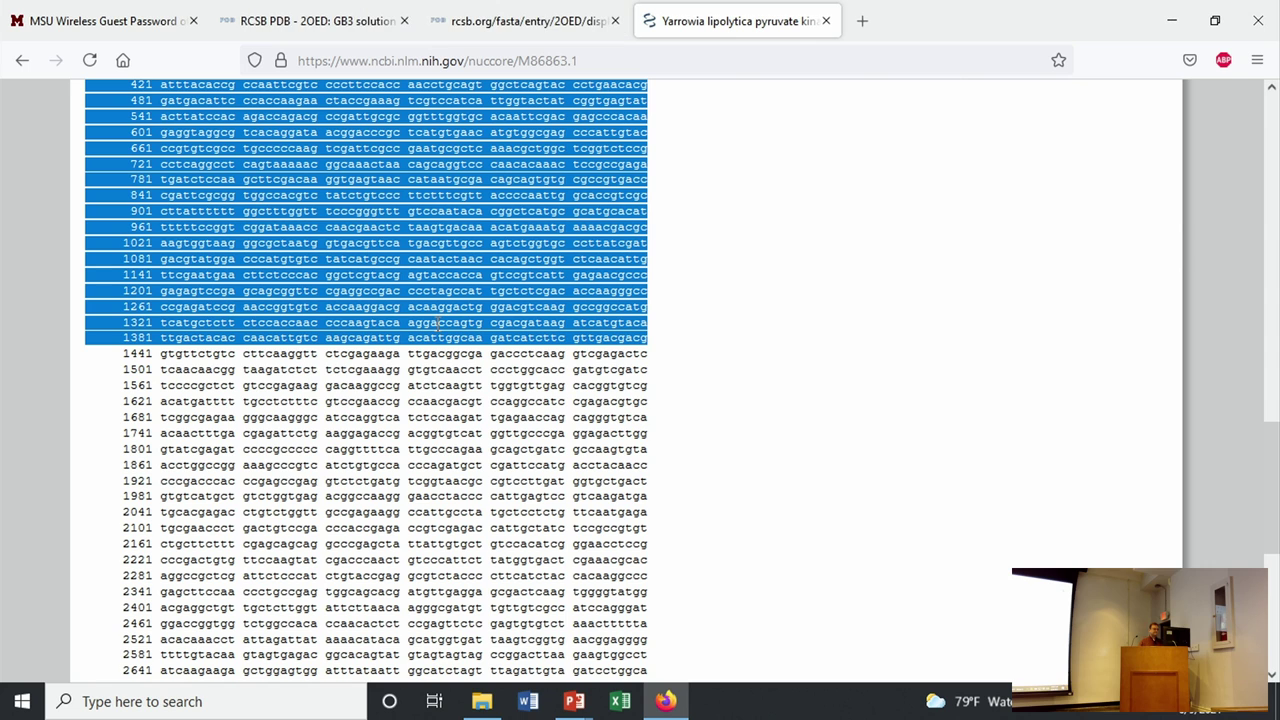
Switch back to the session-11.pptx presentation in PowerPoint
click(574, 703)
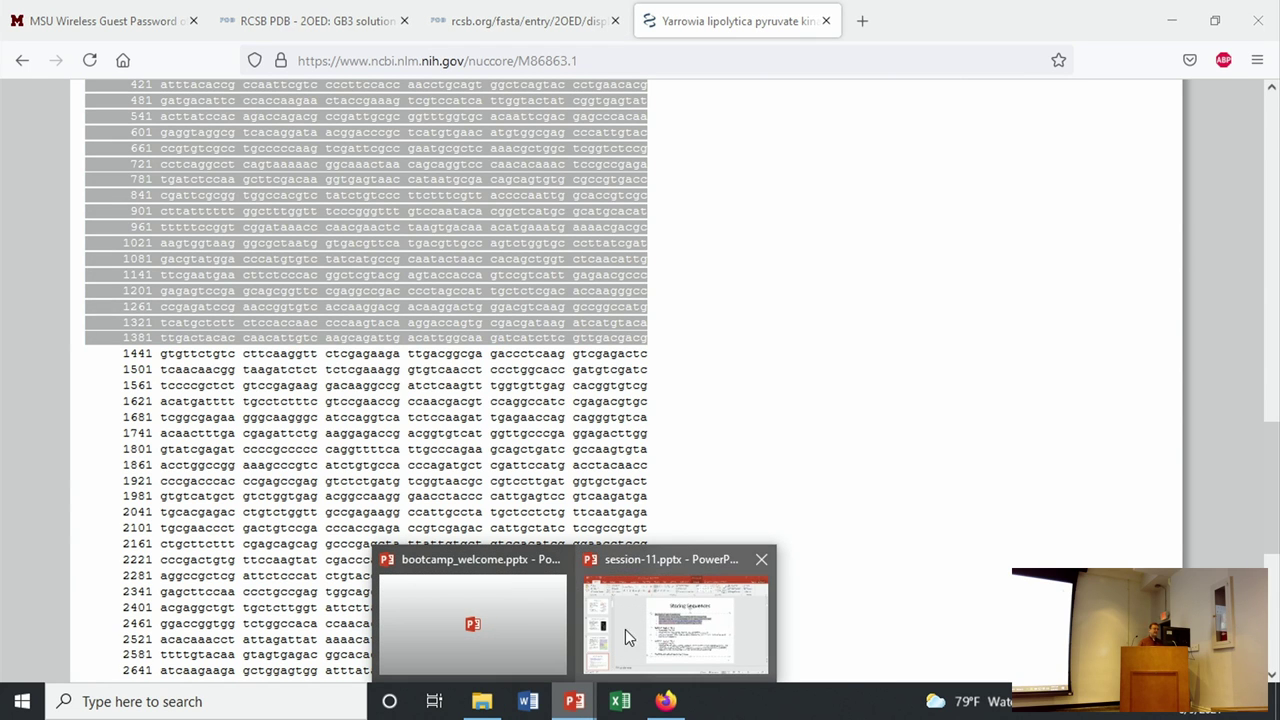
click(677, 627)
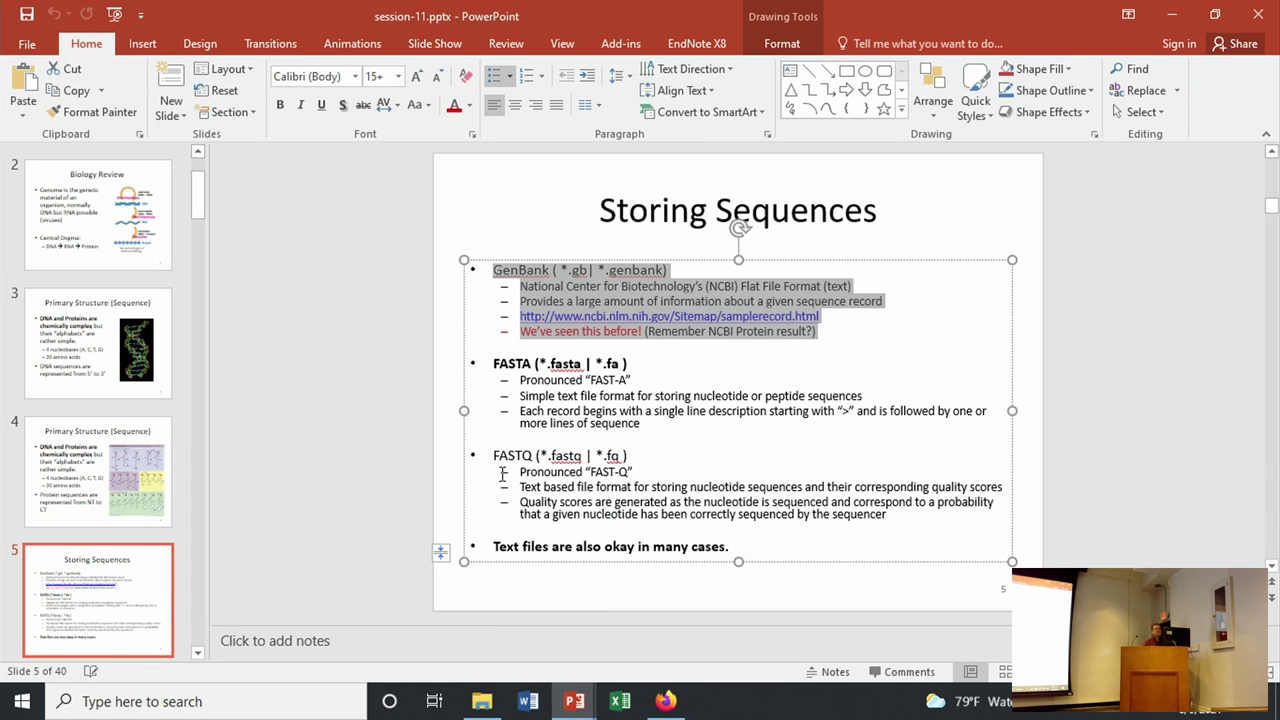